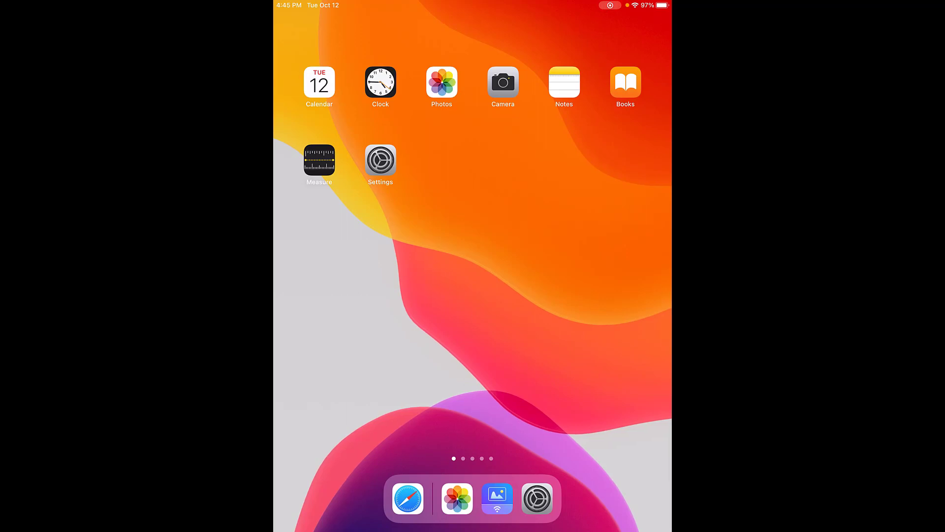
Page through the Home Screen app pages, then pull down Spotlight Search
{"action": "left_click_drag", "start_coordinate": [567, 296], "coordinate": [369, 296]}
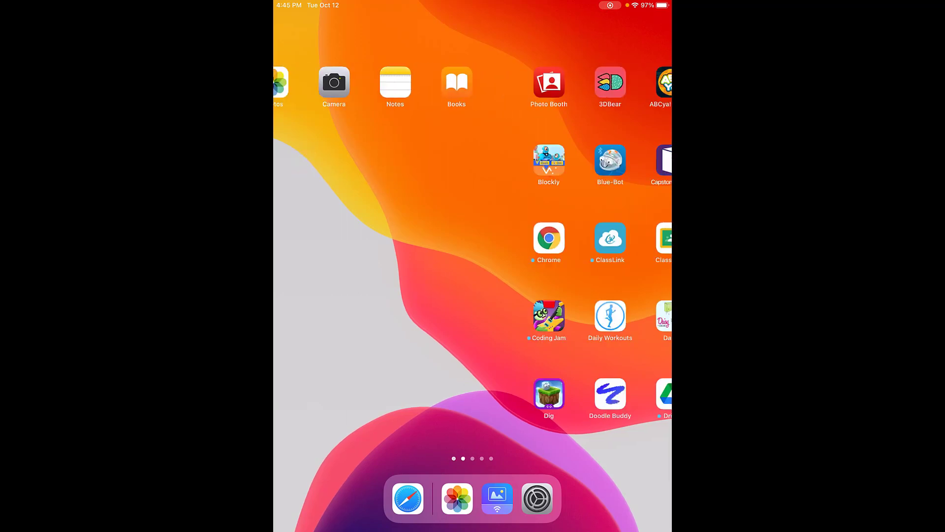
{"action": "left_click_drag", "start_coordinate": [567, 295], "coordinate": [370, 295]}
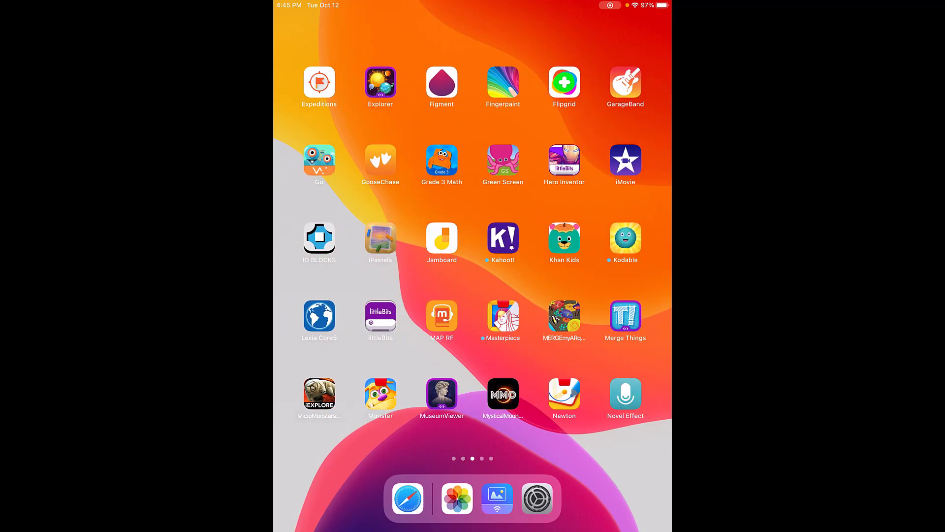
{"action": "left_click_drag", "start_coordinate": [566, 295], "coordinate": [369, 295]}
{"action": "mouse_move", "coordinate": [567, 295]}
{"action": "left_mouse_down"}
{"action": "mouse_move", "coordinate": [370, 296]}
{"action": "mouse_move", "coordinate": [566, 296]}
{"action": "left_mouse_up"}
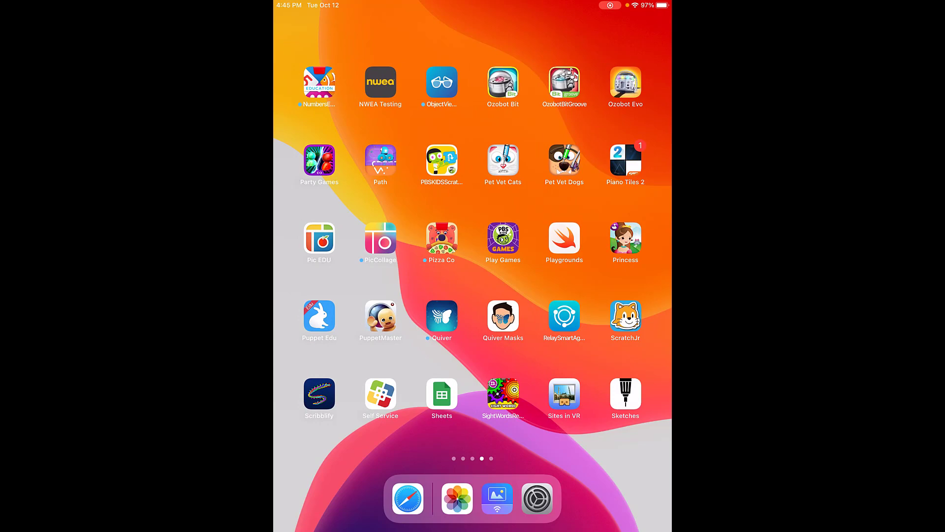
{"action": "left_click_drag", "start_coordinate": [473, 222], "coordinate": [472, 320]}
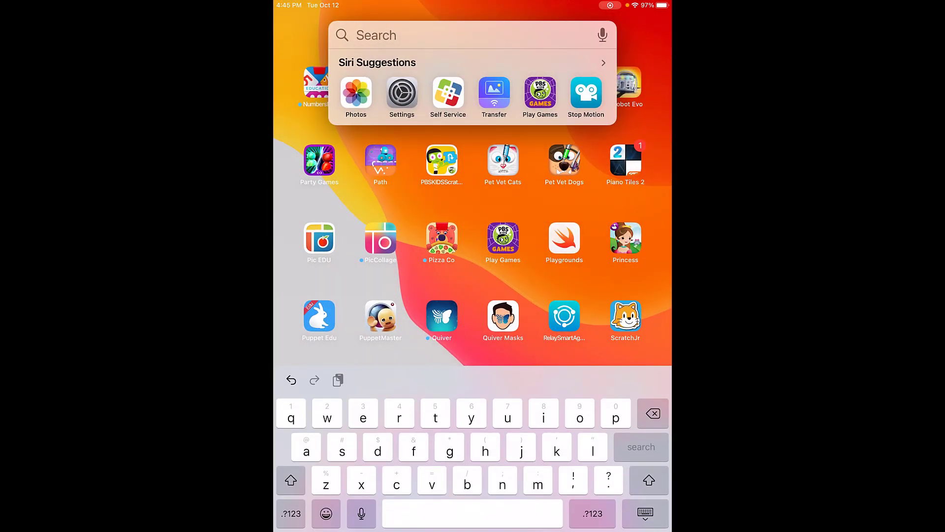
Search 'tra', launch the Transfer app, and dismiss the What's New notice
{"action": "type", "text": "tra"}
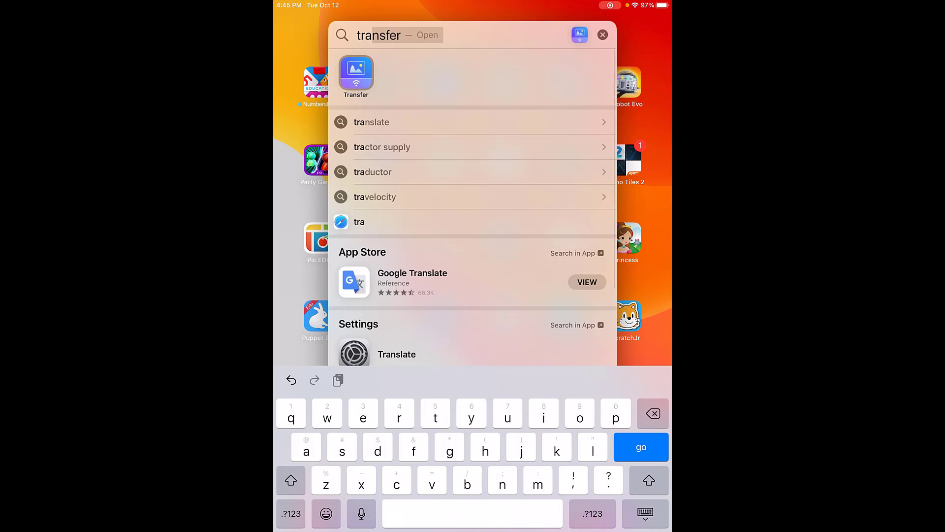
{"action": "left_click", "coordinate": [356, 74]}
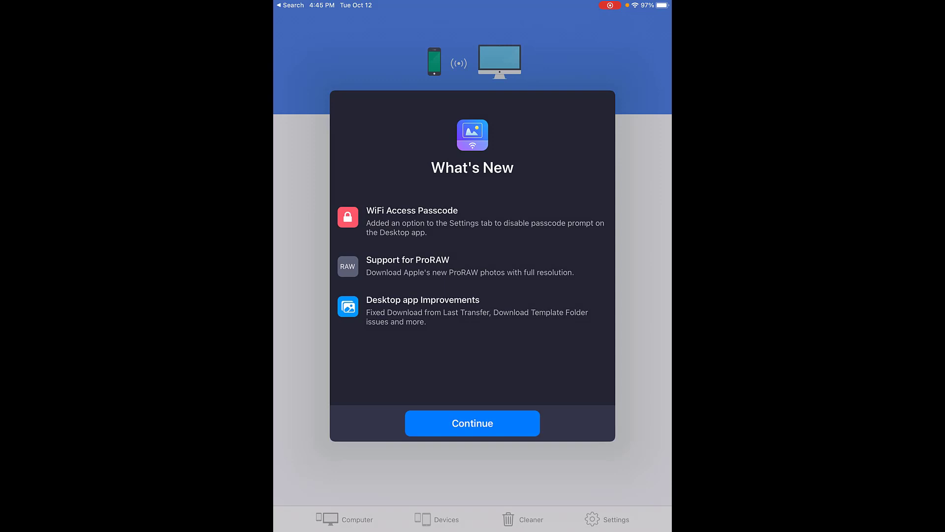
{"action": "left_click", "coordinate": [472, 423]}
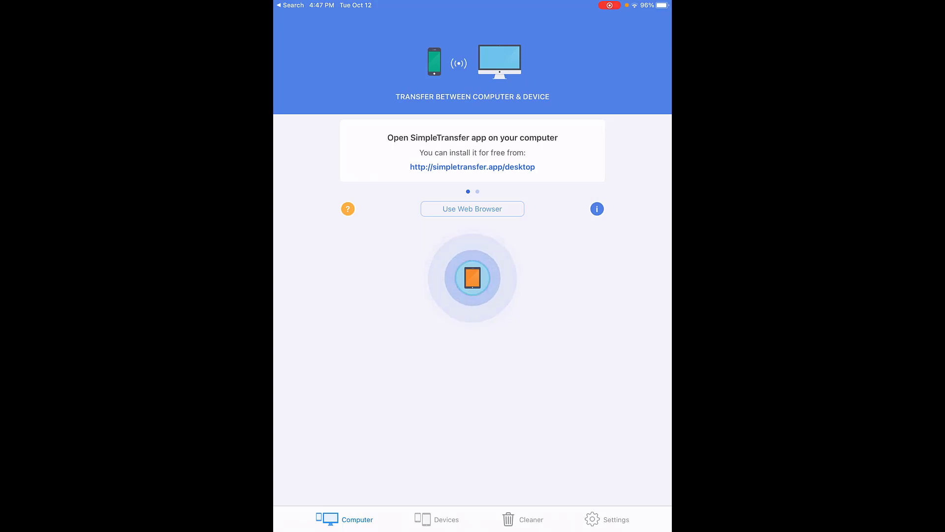
{"action": "left_click", "coordinate": [472, 209]}
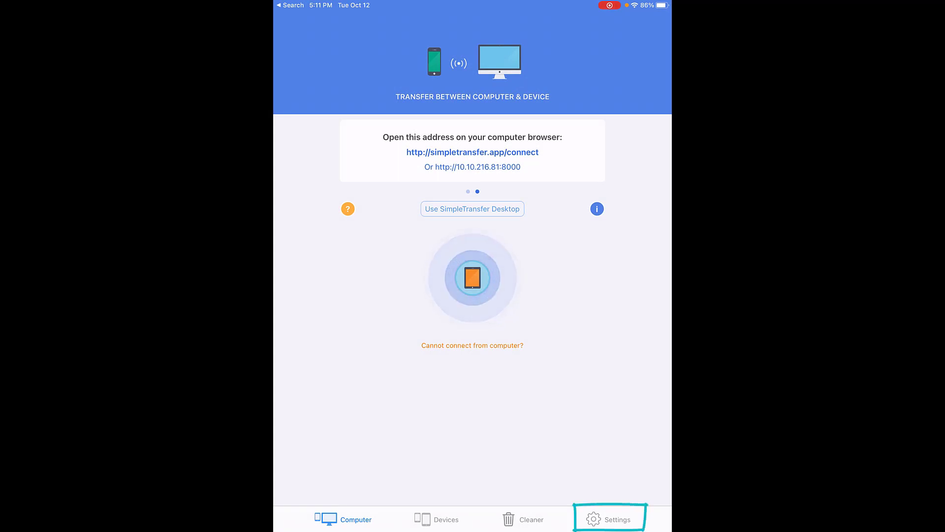
Open Help from the app's Settings to view the Transfer from/to Computer instructions
{"action": "left_click", "coordinate": [608, 518]}
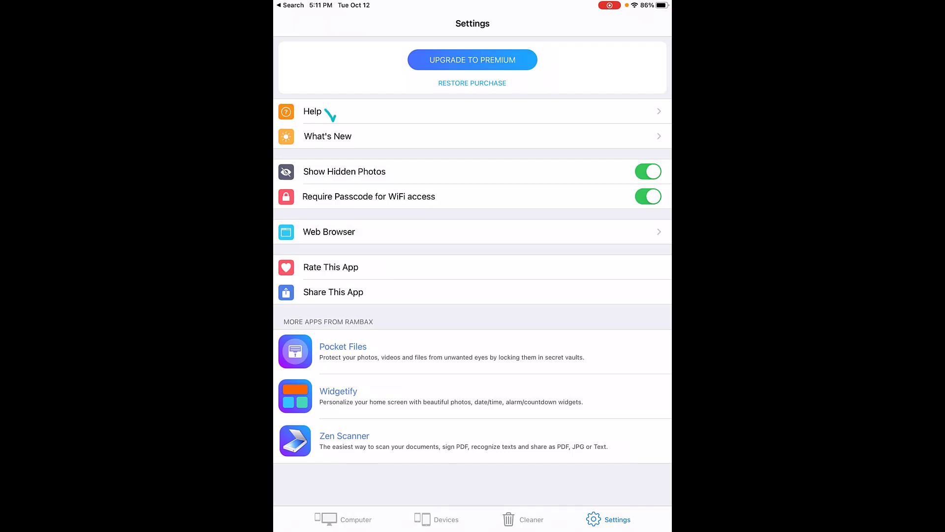
{"action": "left_click", "coordinate": [312, 111]}
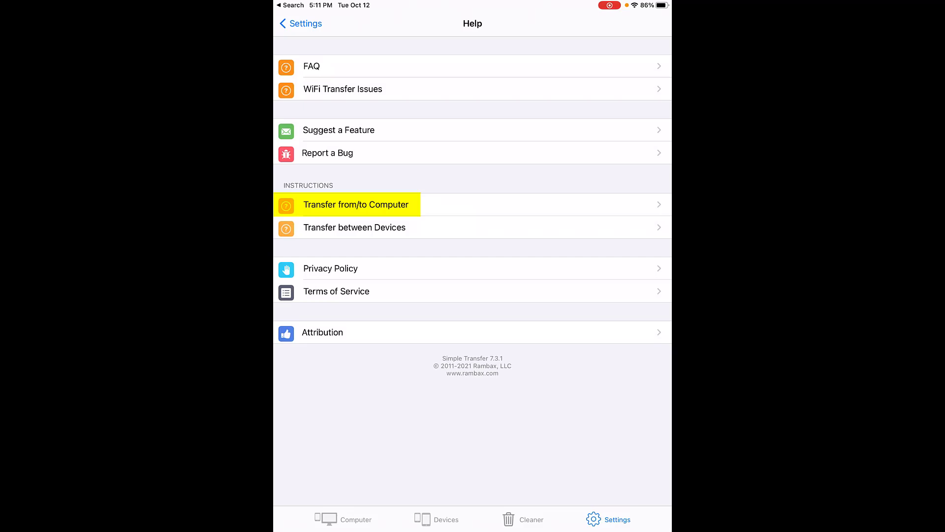
{"action": "left_click", "coordinate": [356, 204]}
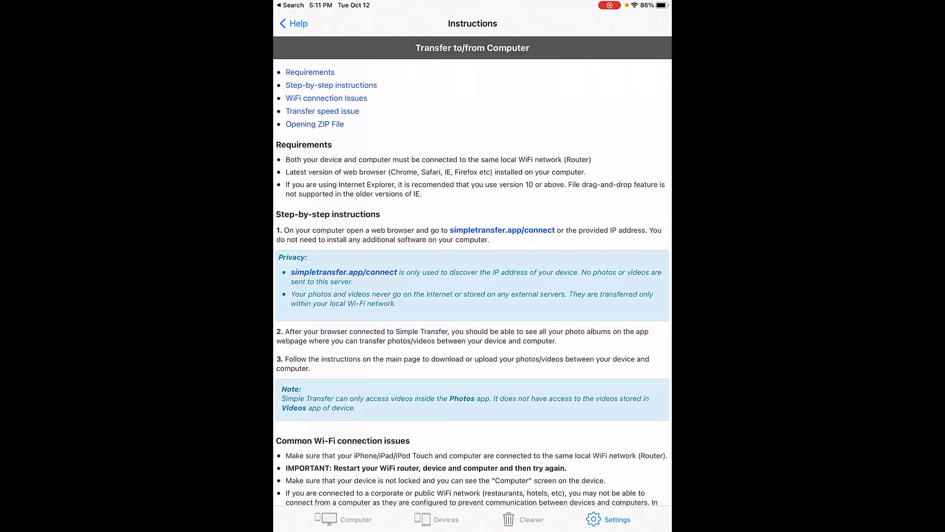
{"action": "scroll", "coordinate": [473, 265], "scroll_direction": "down", "scroll_amount": 5}
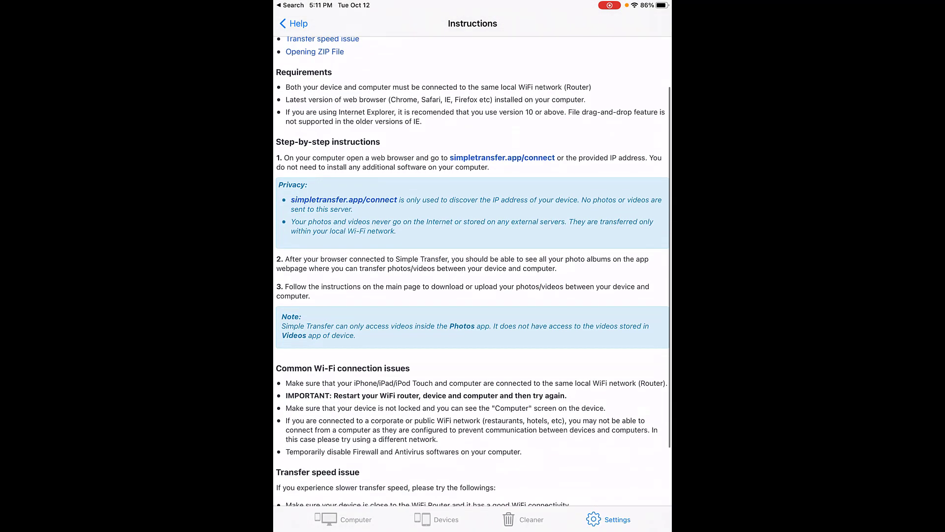
{"action": "scroll", "coordinate": [472, 265], "scroll_direction": "up", "scroll_amount": 5}
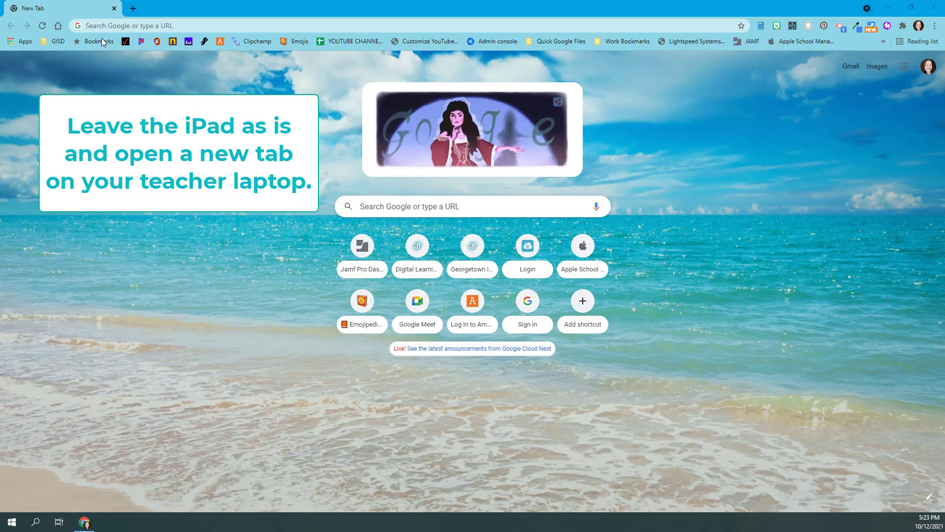
Load 10.10.216.81:8000 in Chrome's address bar
{"action": "left_click", "coordinate": [136, 25]}
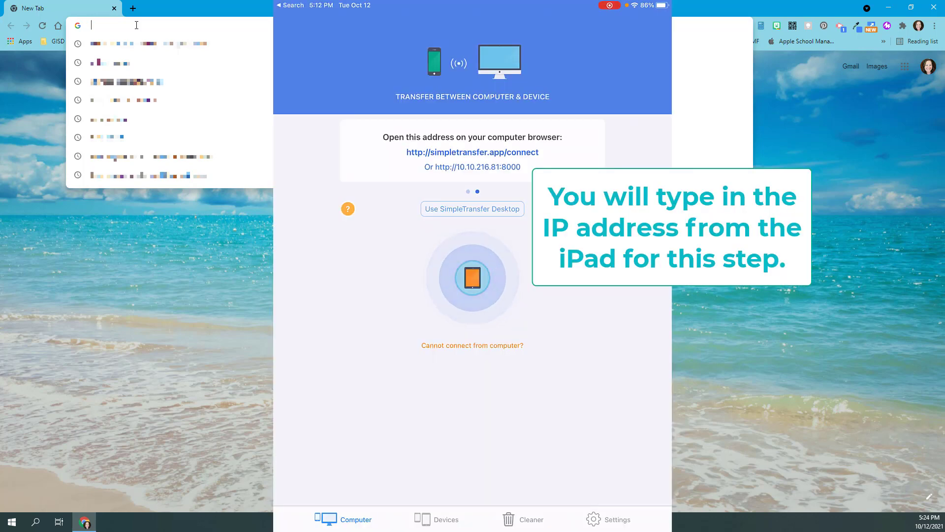
{"action": "type", "text": "10.10.216."}
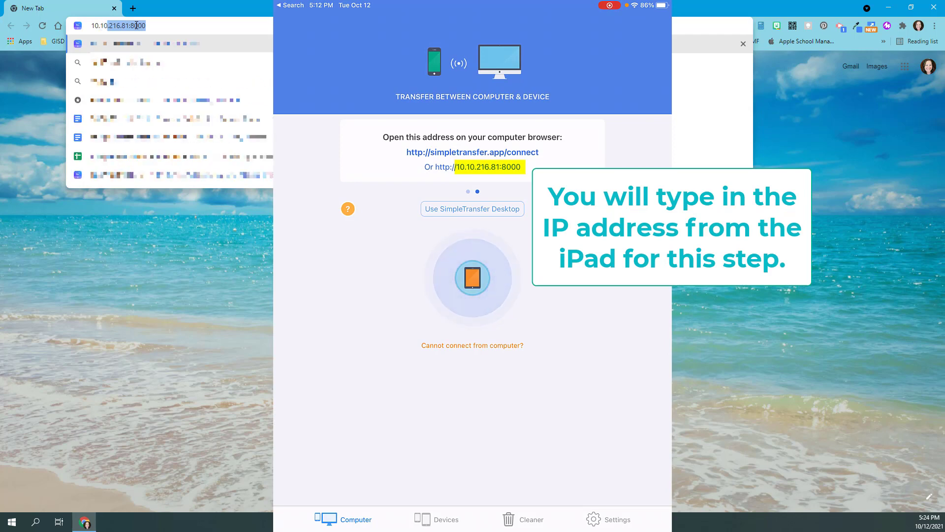
{"action": "type", "text": "81:"}
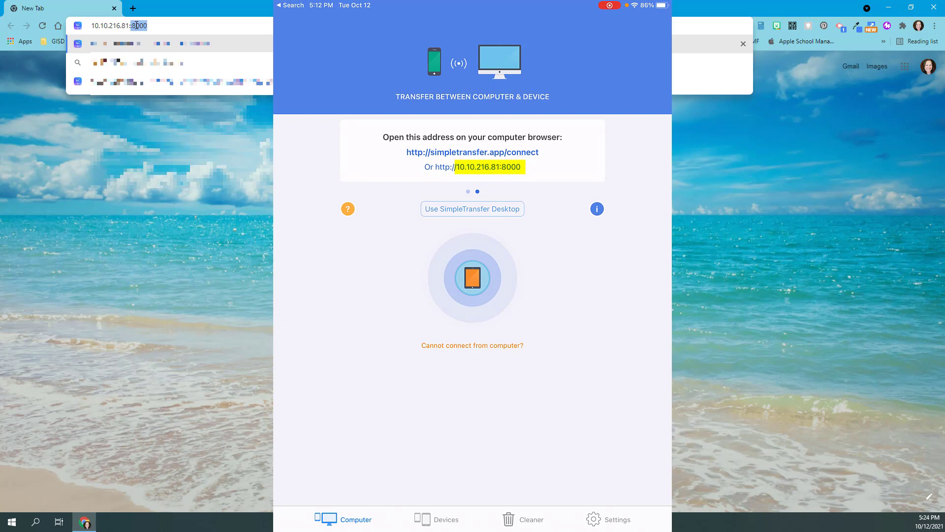
{"action": "type", "text": "8000"}
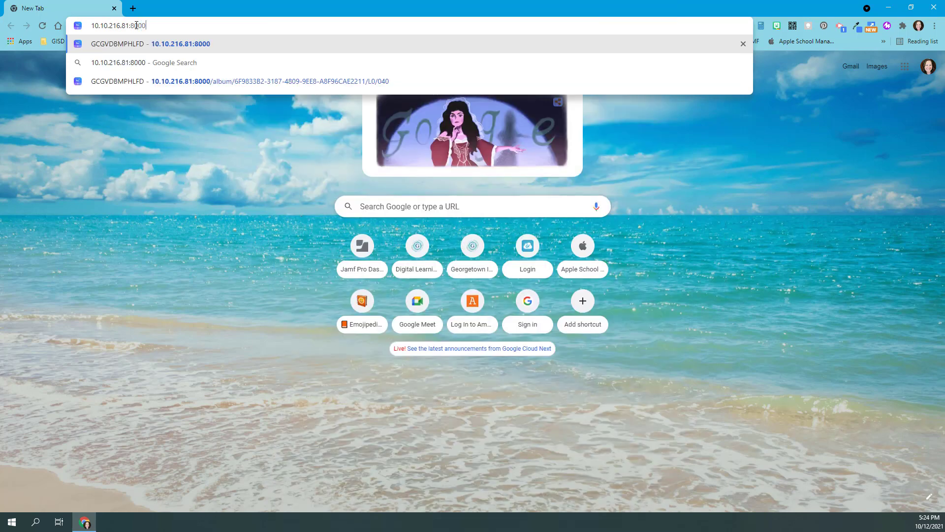
{"action": "key", "text": "Return"}
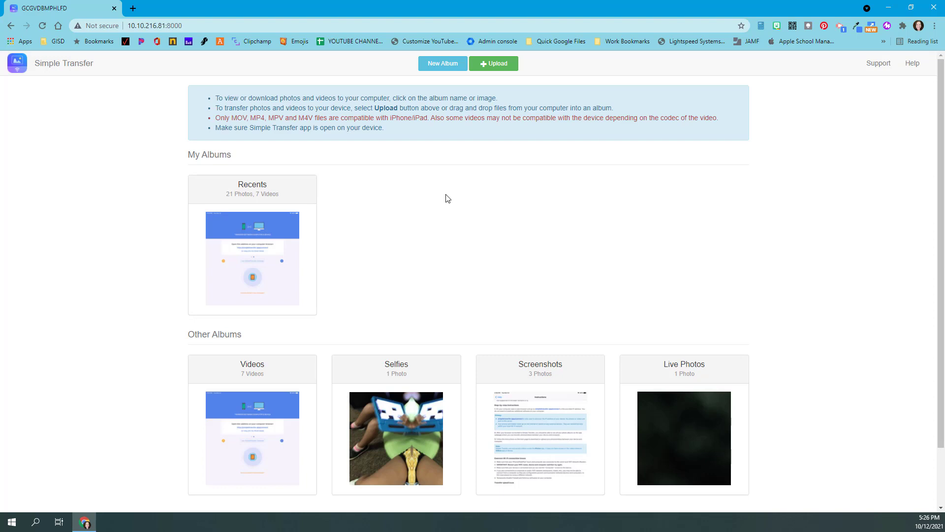
Open the Videos album, then select and deselect the 00:07 video
{"action": "left_click", "coordinate": [246, 384]}
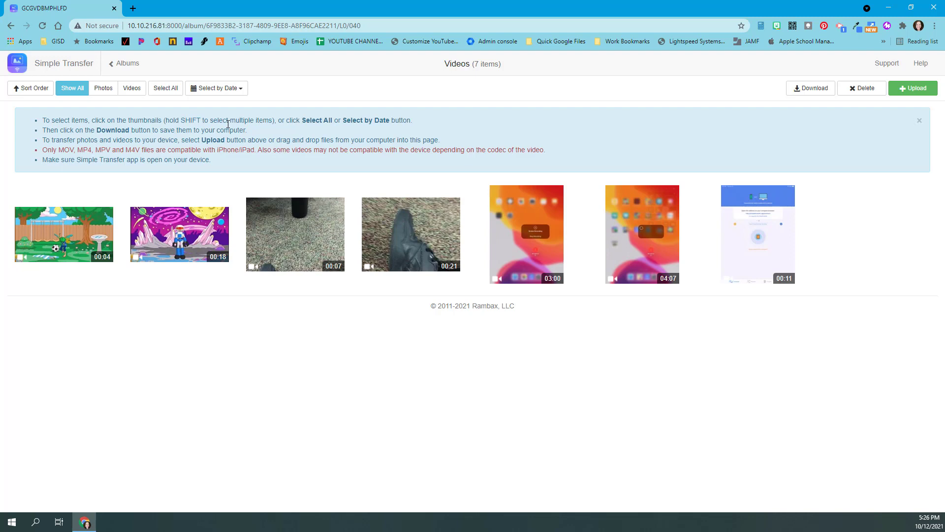
{"action": "left_click", "coordinate": [306, 244]}
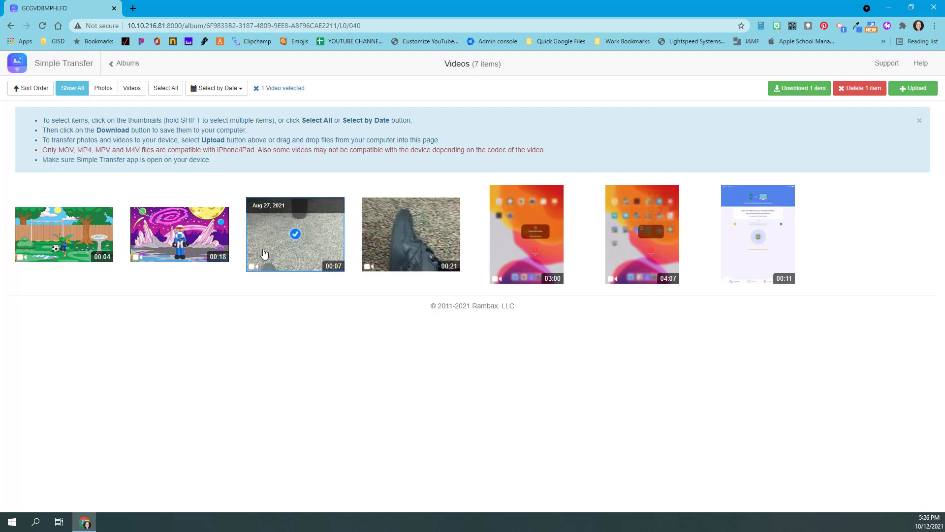
{"action": "left_click", "coordinate": [296, 248]}
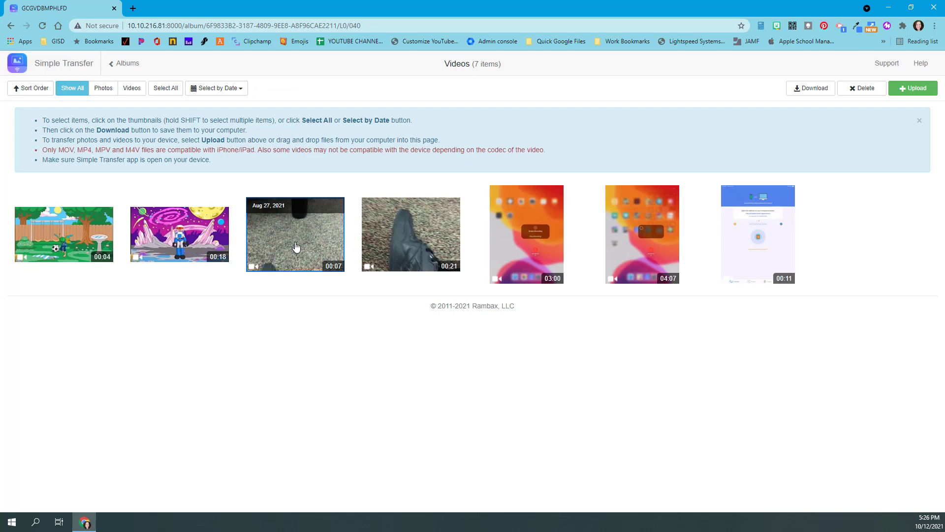
Try Select All and a range selection, then mark only the 00:04 and 00:21 videos
{"action": "left_click", "coordinate": [166, 95]}
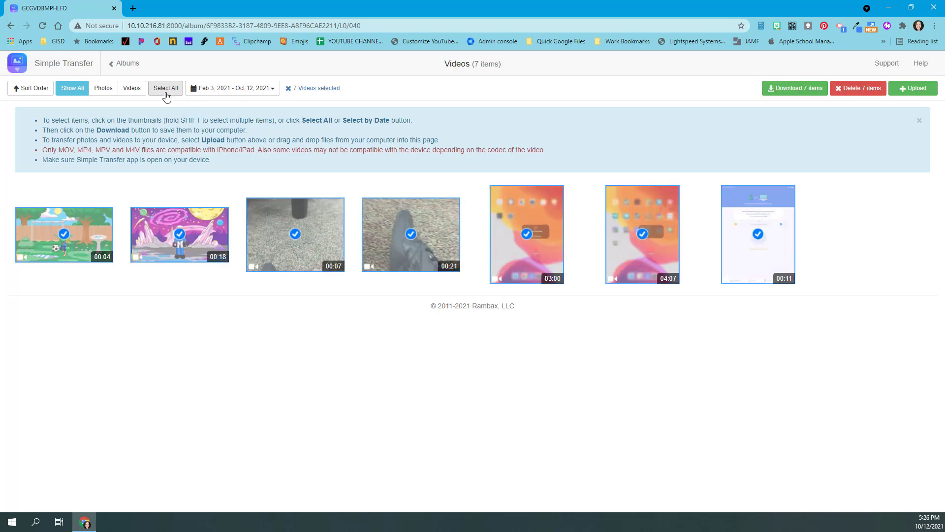
{"action": "left_click", "coordinate": [289, 89]}
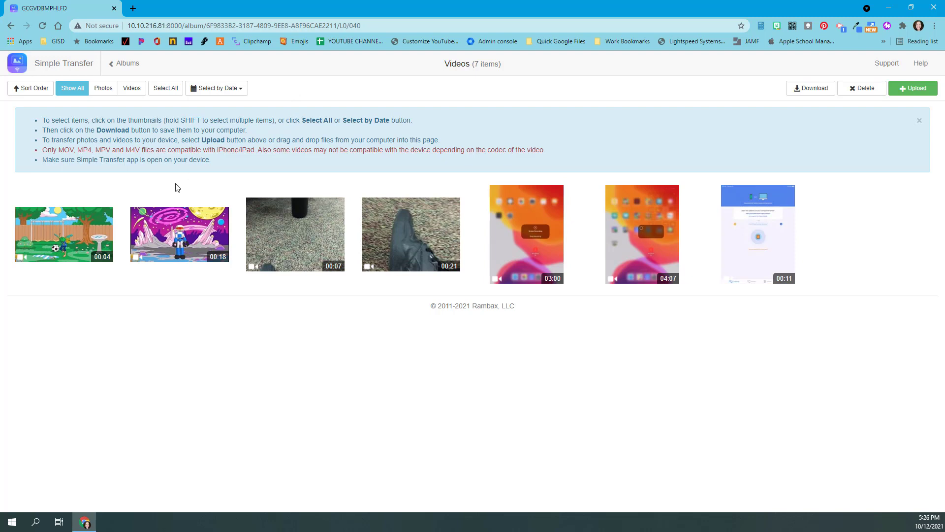
{"action": "left_click", "coordinate": [93, 239]}
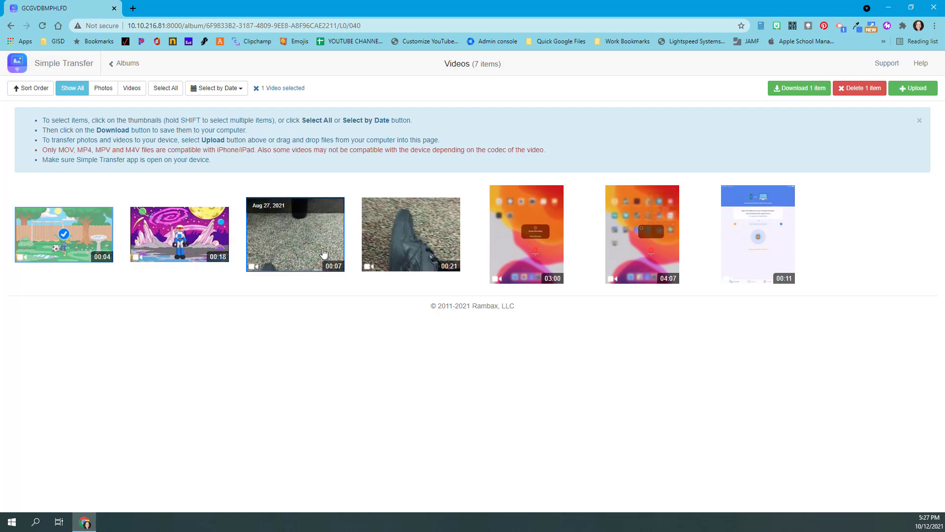
{"action": "left_click", "coordinate": [407, 240], "text": "shift"}
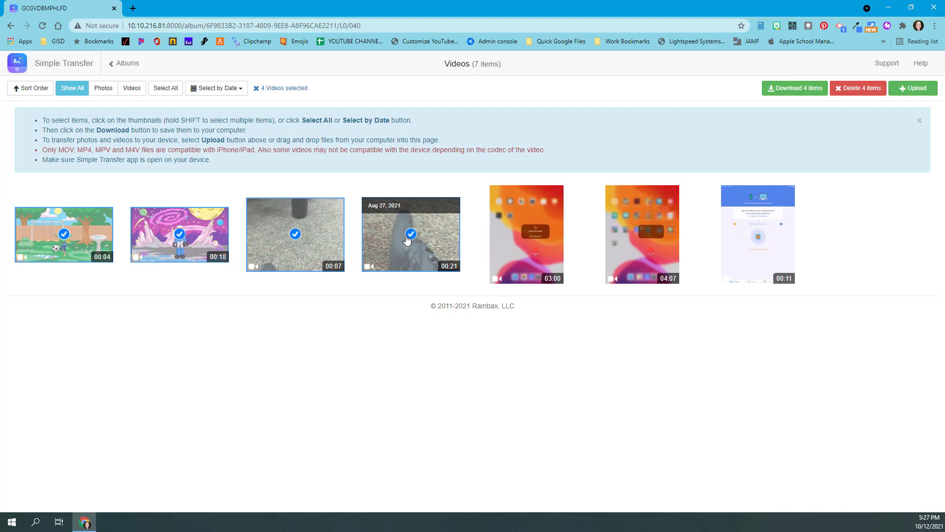
{"action": "left_click", "coordinate": [264, 90]}
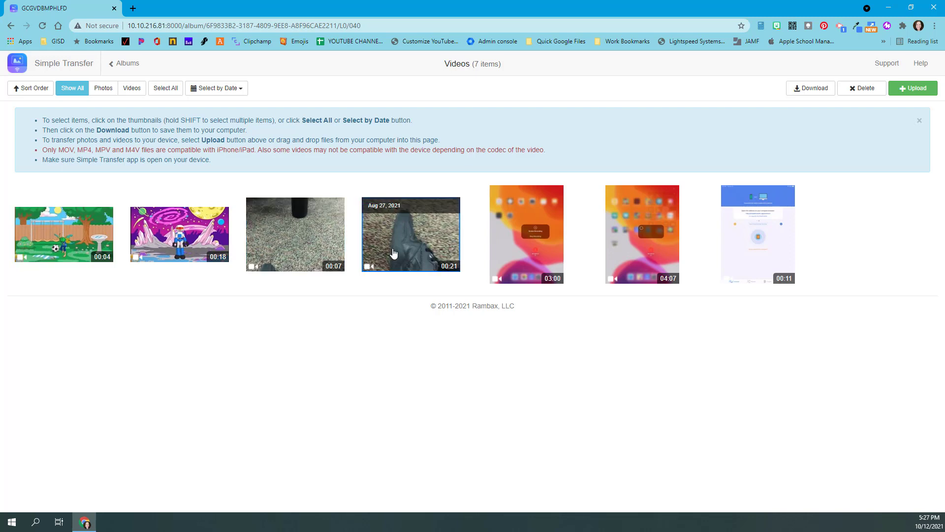
{"action": "left_click", "coordinate": [96, 231]}
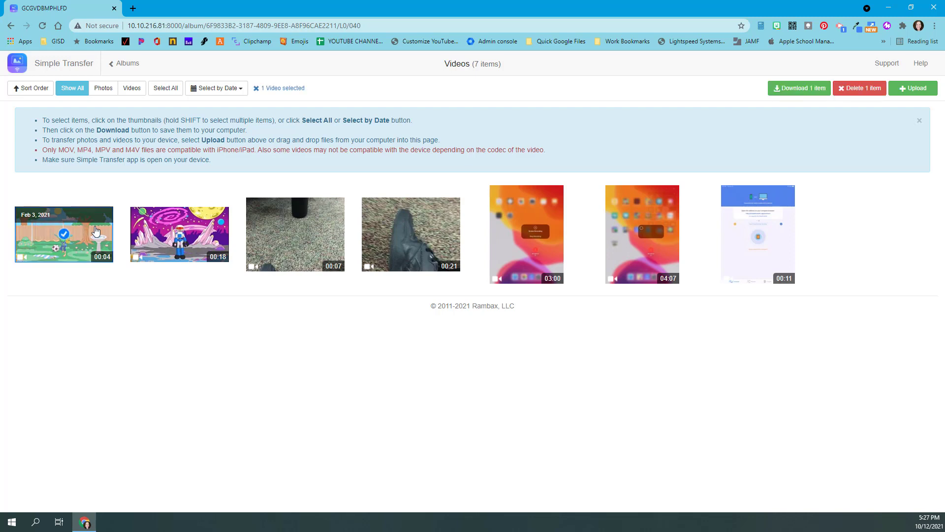
{"action": "left_click", "coordinate": [402, 237]}
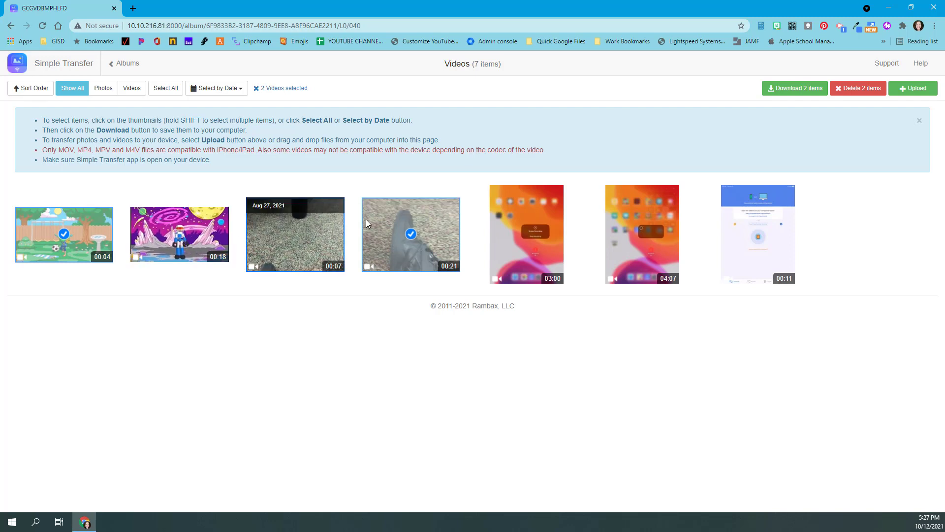
Clear the selection and select the 03:00, 04:07 and 00:11 videos instead
{"action": "left_click", "coordinate": [289, 91]}
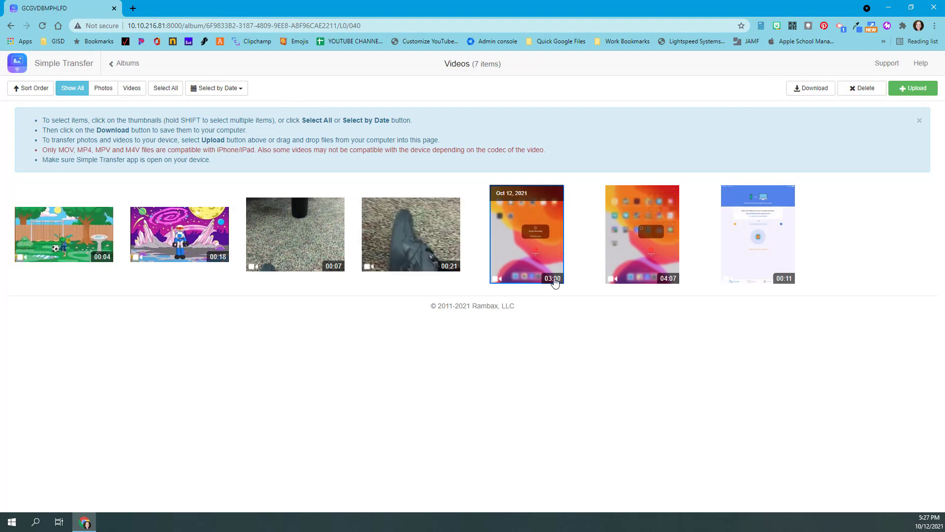
{"action": "left_click", "coordinate": [536, 253]}
{"action": "left_click", "coordinate": [636, 249]}
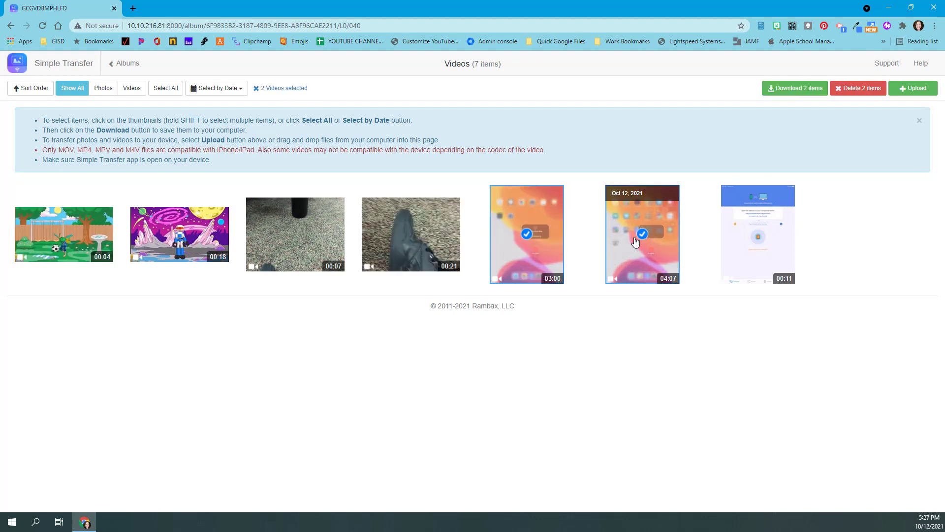
{"action": "left_click", "coordinate": [748, 247]}
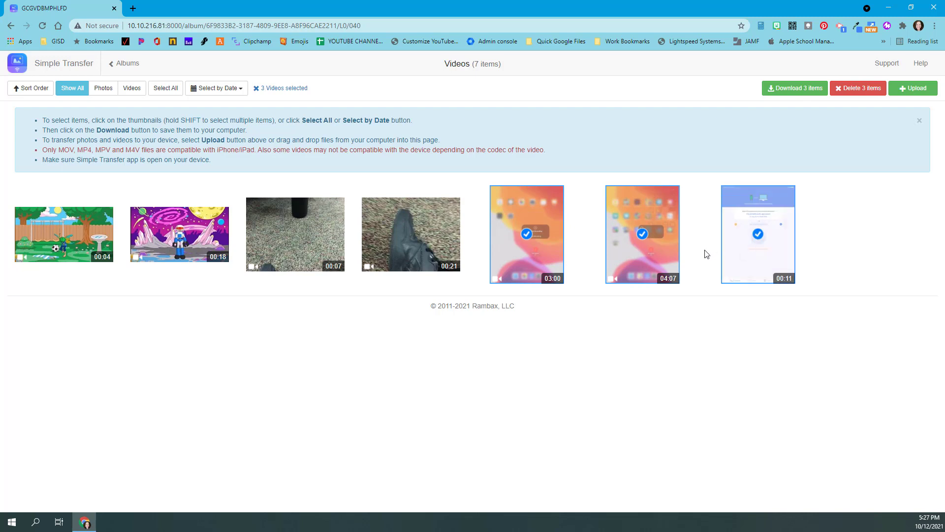
{"action": "mouse_move", "coordinate": [756, 77]}
{"action": "left_mouse_down"}
{"action": "mouse_move", "coordinate": [761, 110]}
{"action": "mouse_move", "coordinate": [938, 106]}
{"action": "mouse_move", "coordinate": [862, 74]}
{"action": "mouse_move", "coordinate": [756, 77]}
{"action": "left_mouse_up"}
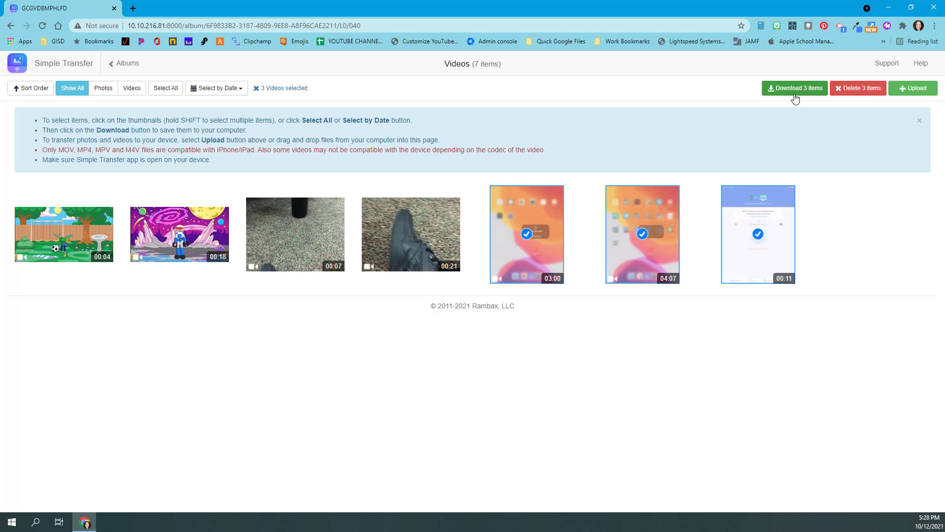
Open download options for the three videos, keep Original formats, and enable Delete after download
{"action": "left_click", "coordinate": [795, 94]}
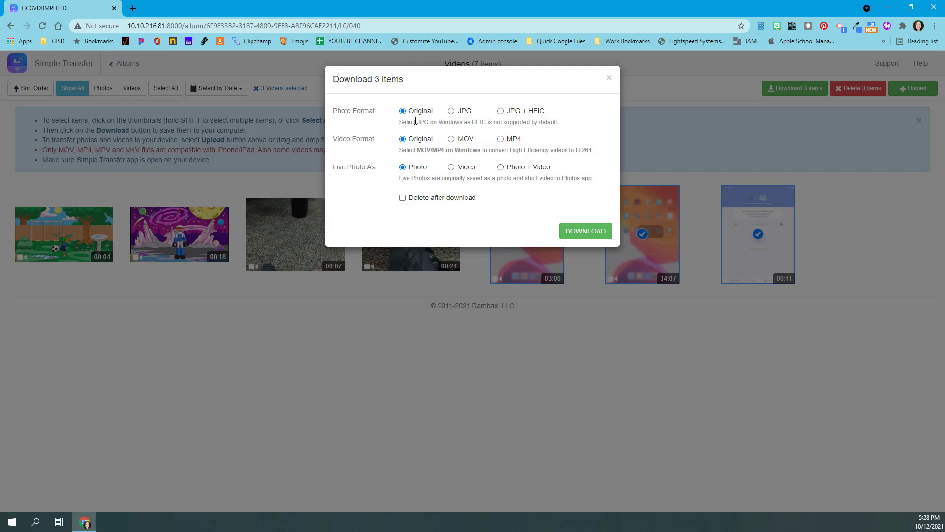
{"action": "left_click", "coordinate": [402, 198]}
Start the download and let SimpleTransfer.zip finish saving to Downloads
{"action": "left_click", "coordinate": [583, 235]}
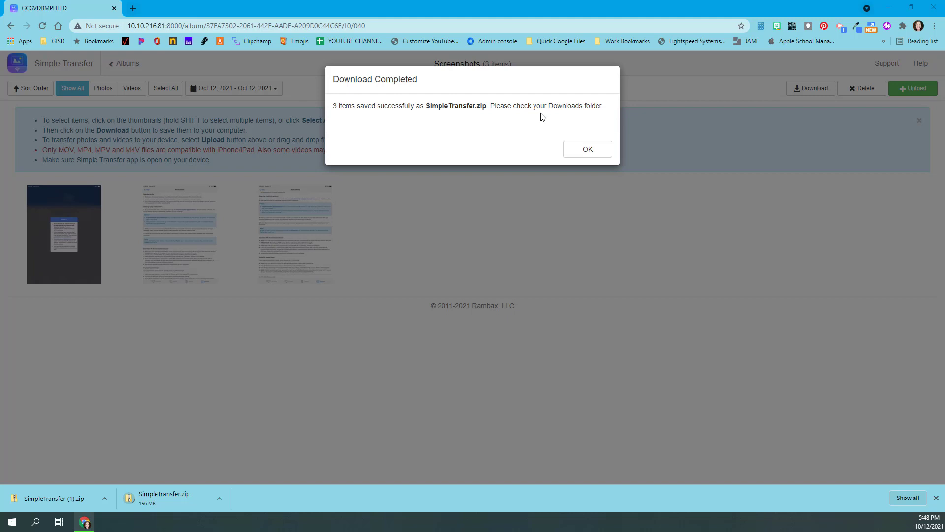
Dismiss the completion message and show SimpleTransfer (1).zip in its Downloads folder
{"action": "left_click", "coordinate": [577, 156]}
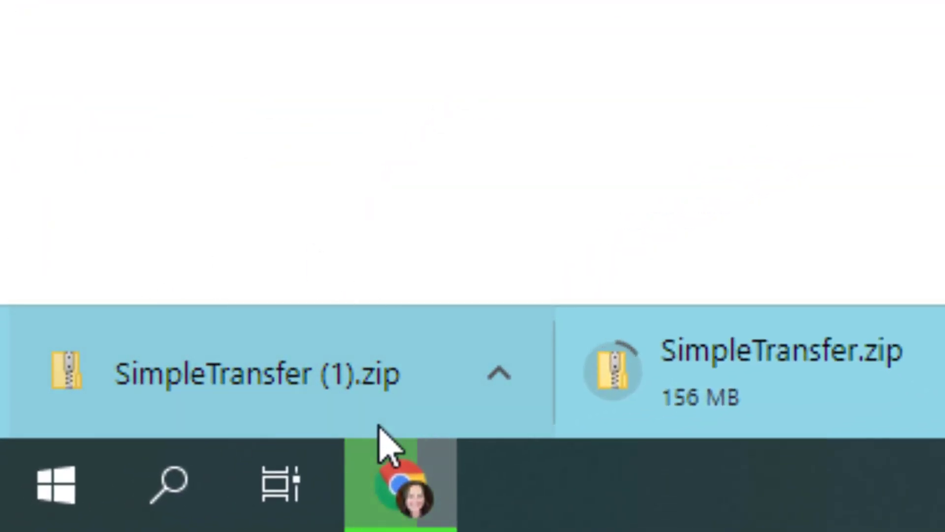
{"action": "left_click", "coordinate": [511, 386]}
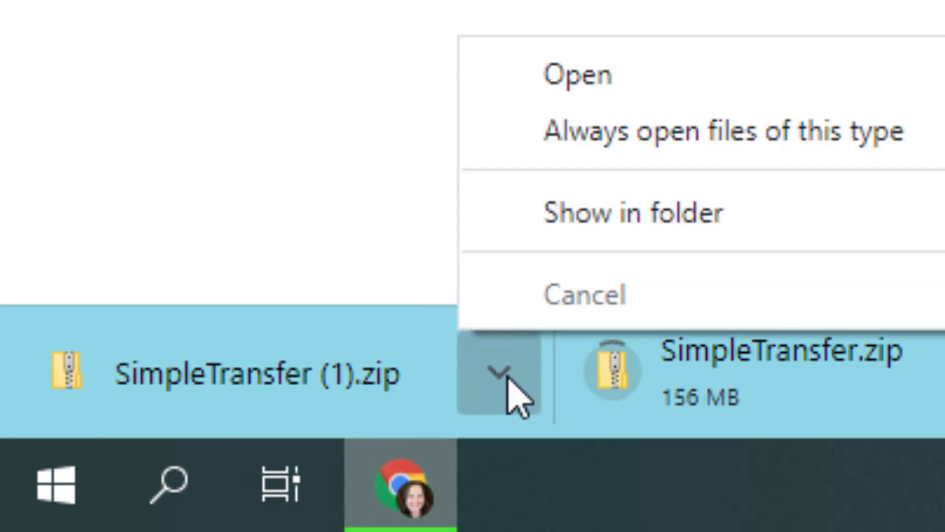
{"action": "left_click", "coordinate": [587, 205]}
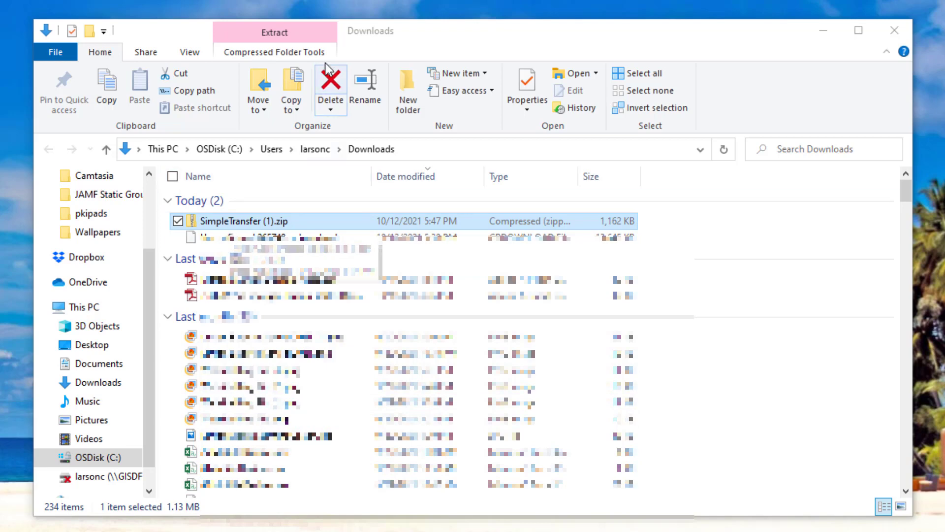
Extract all of SimpleTransfer (1).zip into a new SimpleTransfer (1) folder
{"action": "left_click", "coordinate": [264, 36]}
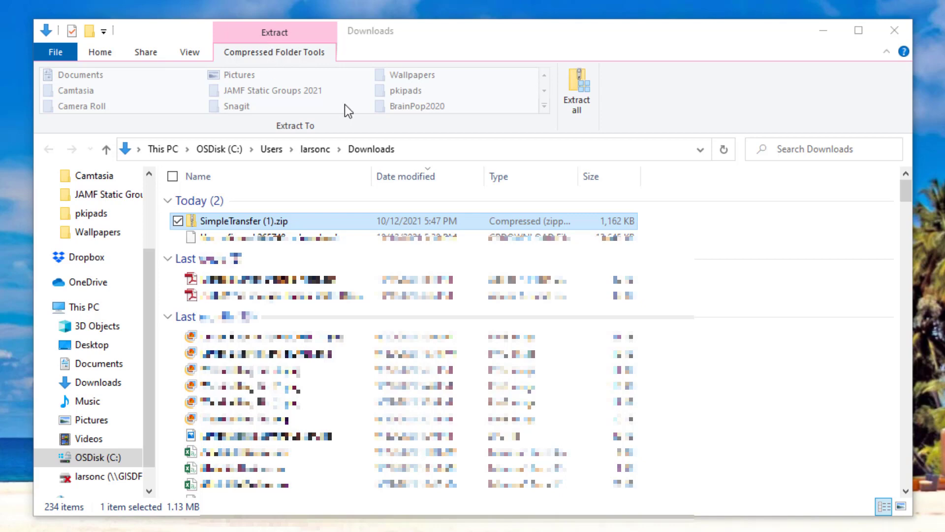
{"action": "left_click", "coordinate": [572, 98]}
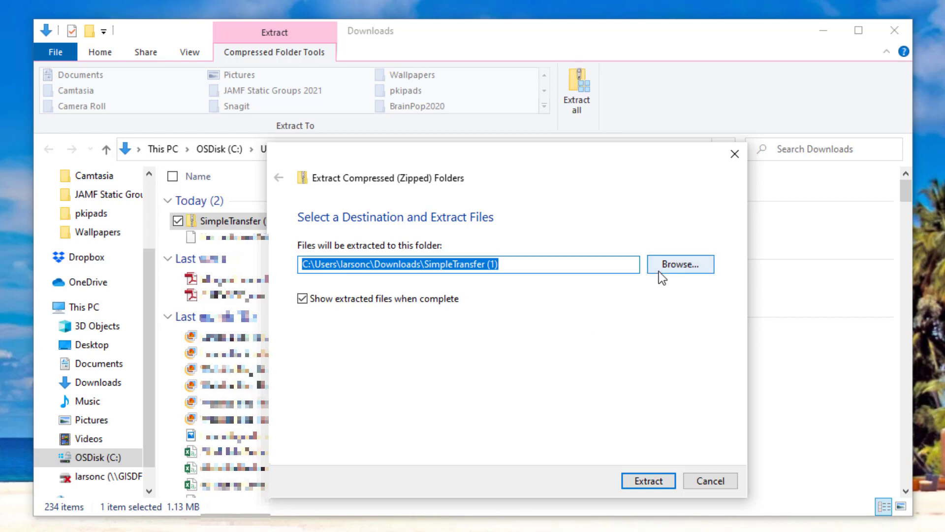
{"action": "left_click", "coordinate": [651, 485]}
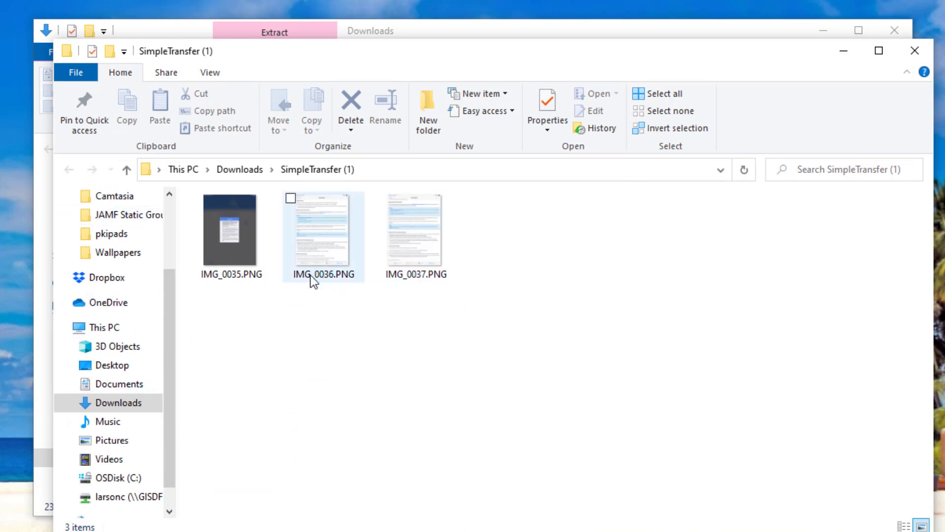
Review IMG_0035.PNG, IMG_0036.PNG and IMG_0037.PNG in the extracted SimpleTransfer (1) folder
{"action": "mouse_move", "coordinate": [228, 269]}
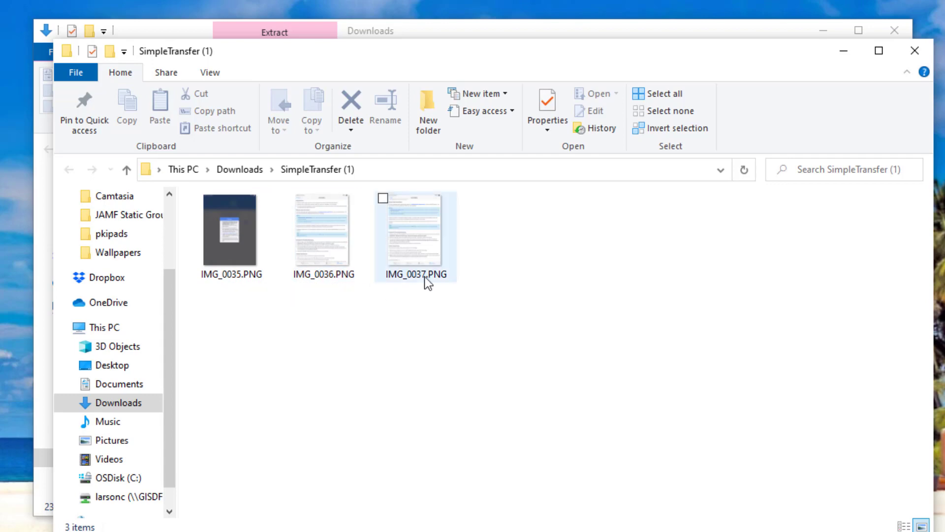
{"action": "mouse_move", "coordinate": [425, 280]}
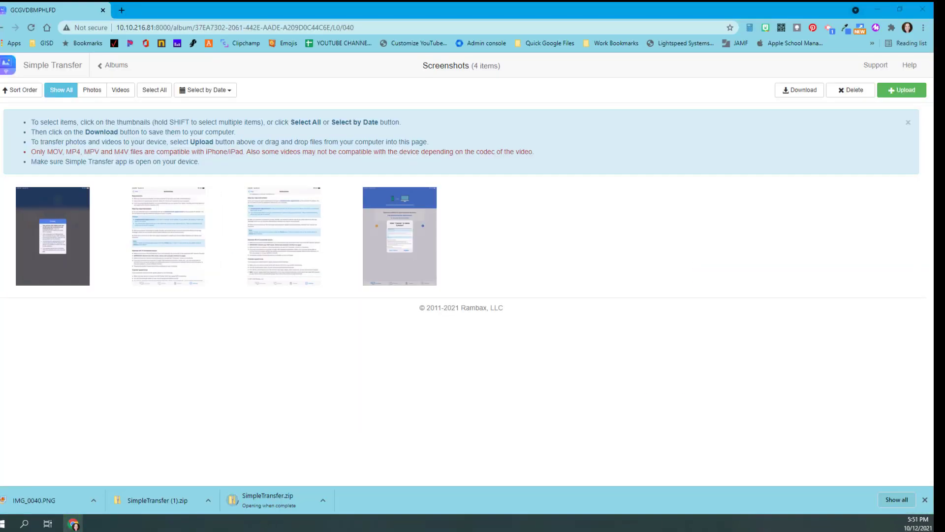
Select the fourth screenshot in the Screenshots album and download it as one item
{"action": "left_click", "coordinate": [406, 266]}
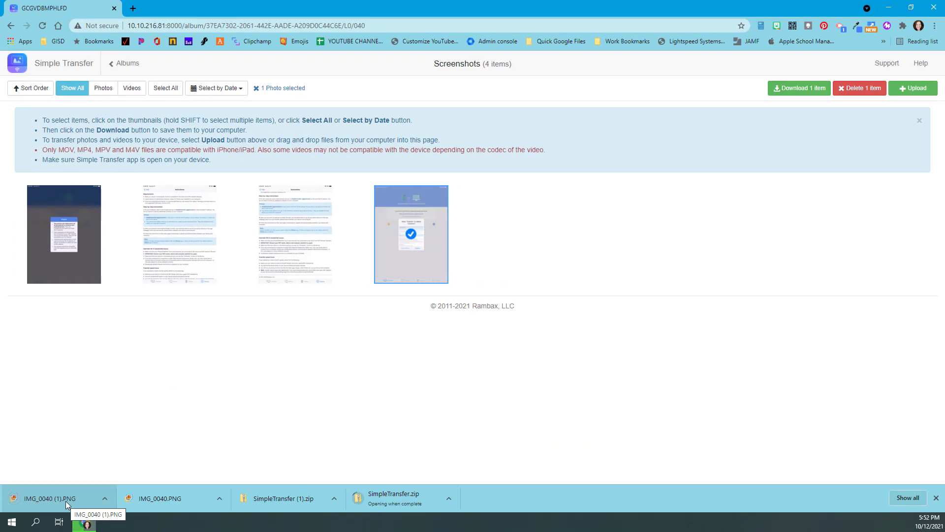
{"action": "left_click", "coordinate": [795, 94]}
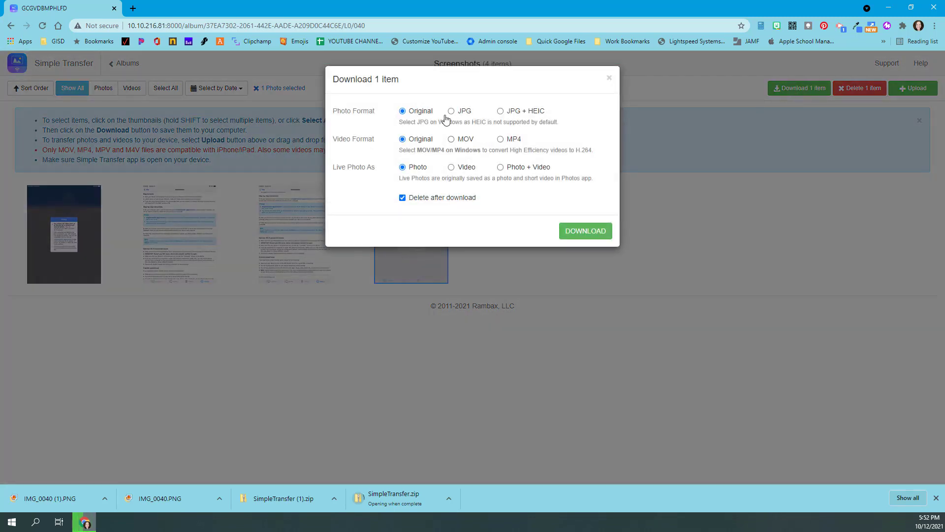
{"action": "left_click", "coordinate": [593, 234]}
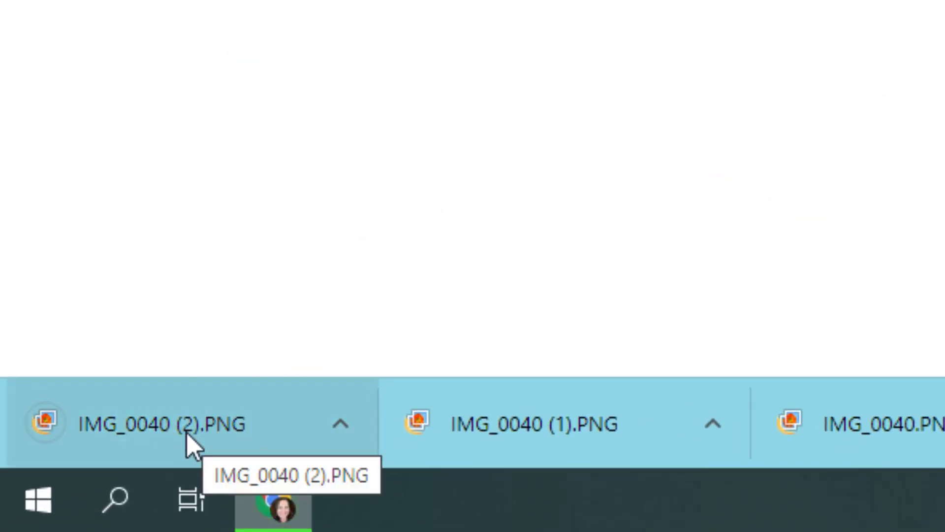
Open the download options for IMG_0040 (2).PNG to show it in its folder
{"action": "left_click", "coordinate": [343, 422]}
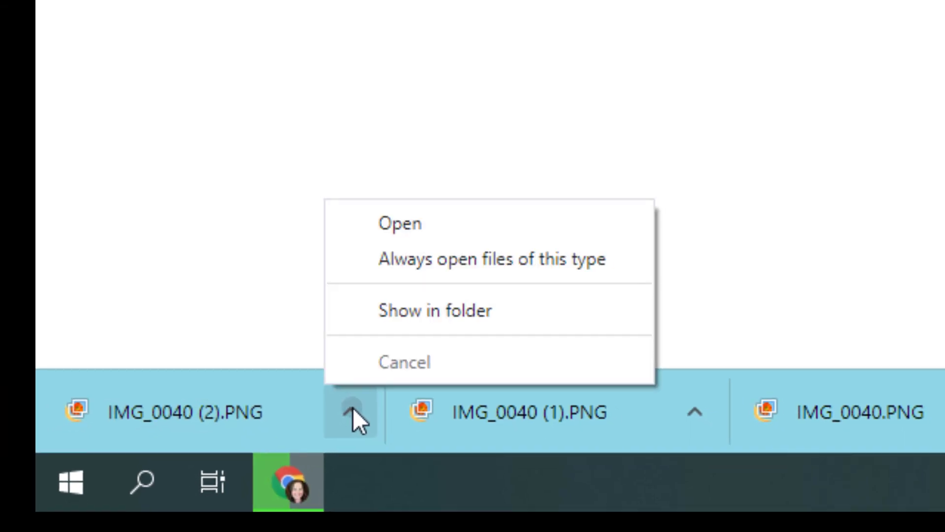